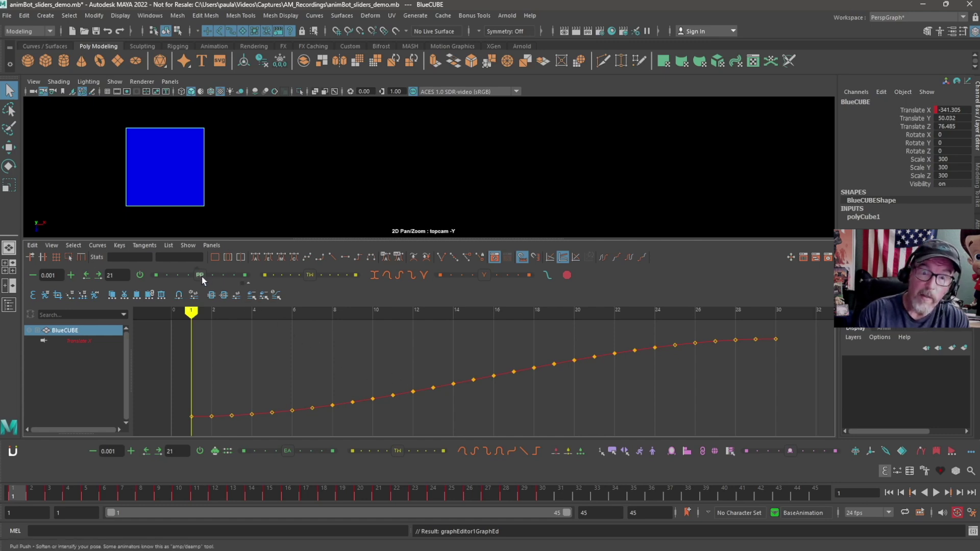
Step: Dismiss the Pull | Push help card and set AnimBot's tweening tool to Noise | Wave
{"action": "mouse_move", "coordinate": [202, 276]}
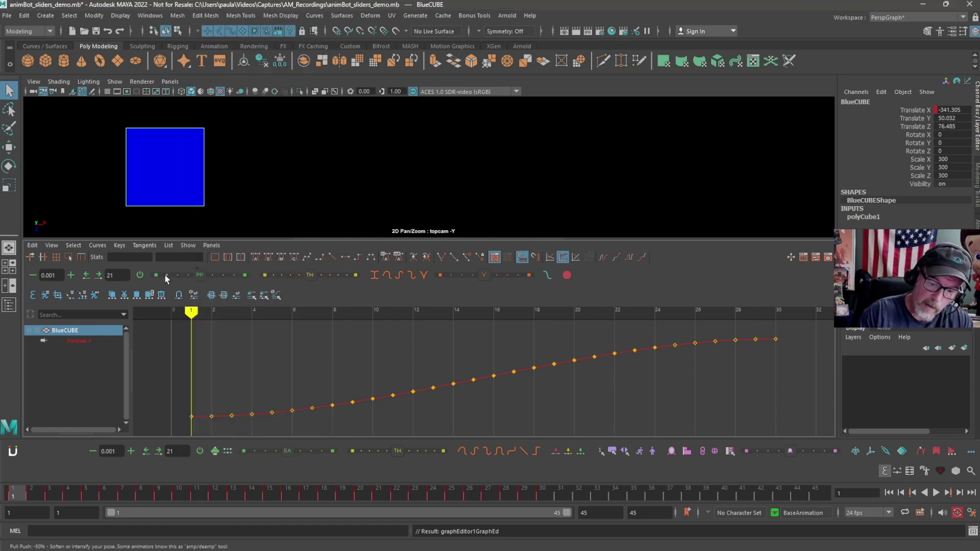
{"action": "left_click", "coordinate": [197, 276]}
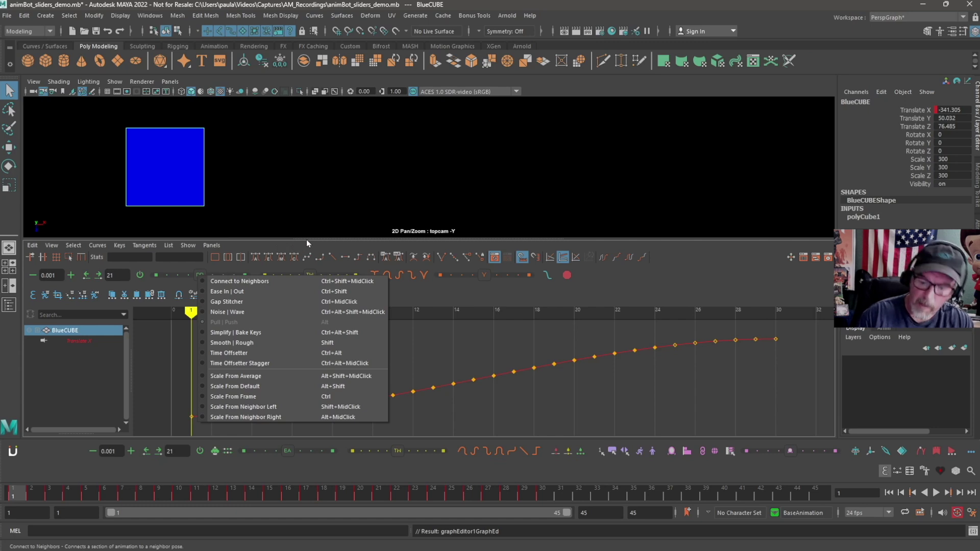
{"action": "left_click", "coordinate": [243, 313]}
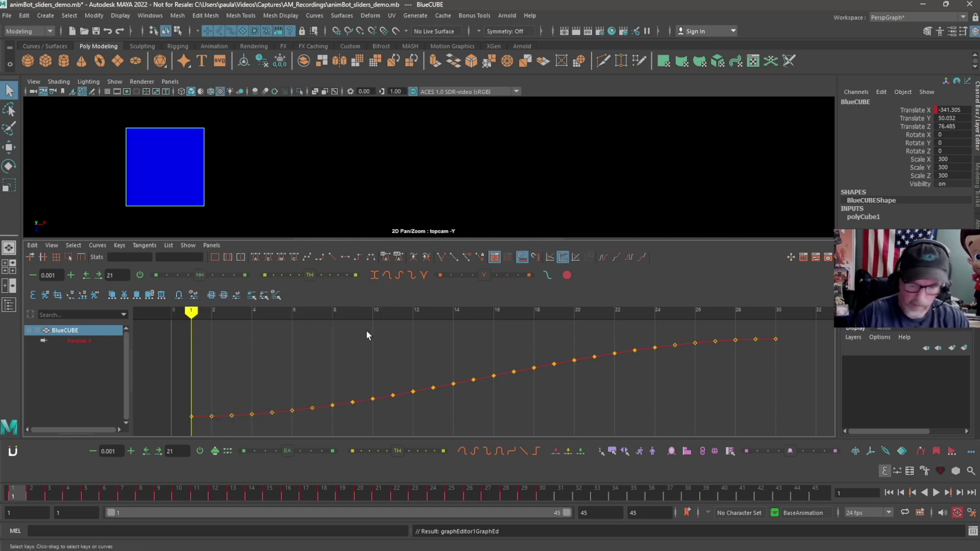
{"action": "left_click", "coordinate": [936, 493]}
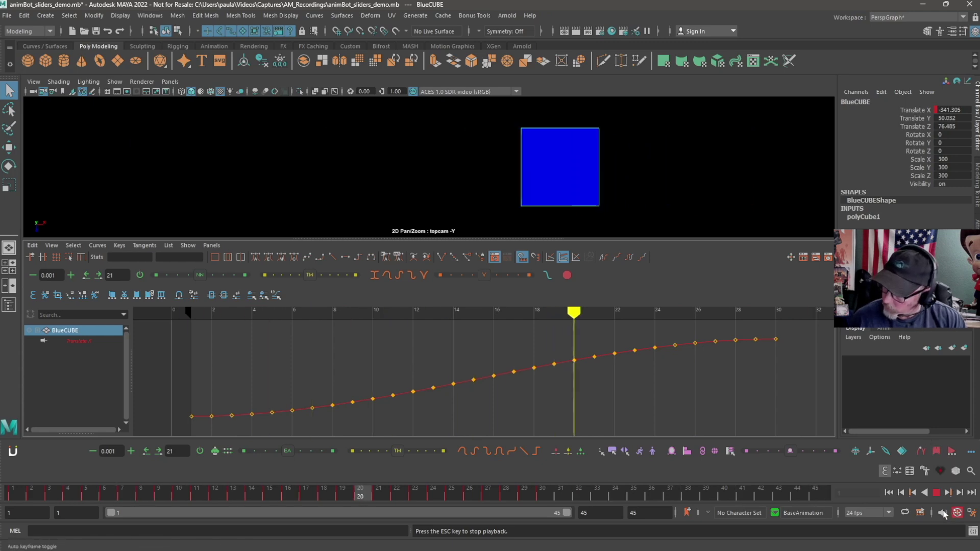
{"action": "key", "text": "Escape"}
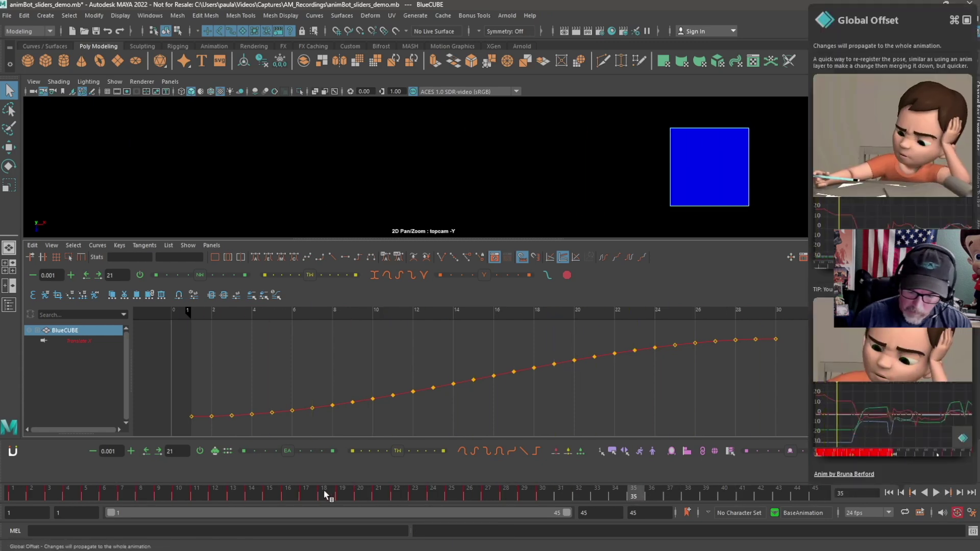
{"action": "left_click_drag", "start_coordinate": [327, 494], "coordinate": [13, 494]}
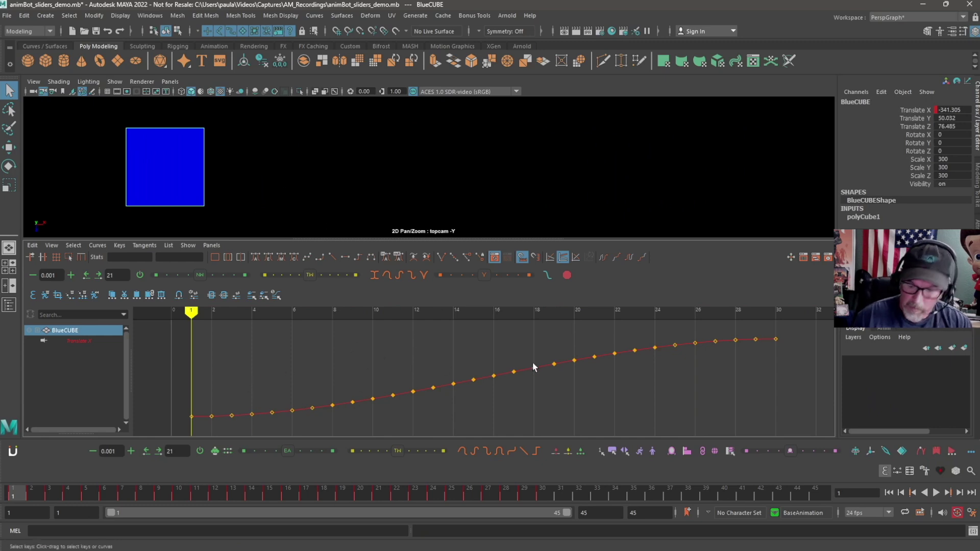
Step: Select all translate-X keys and add noise with the NW slider at about 4.48
{"action": "mouse_move", "coordinate": [542, 378]}
{"action": "right_mouse_down", "text": "alt"}
{"action": "mouse_move", "coordinate": [499, 383]}
{"action": "mouse_move", "coordinate": [515, 384]}
{"action": "right_mouse_up", "text": "alt"}
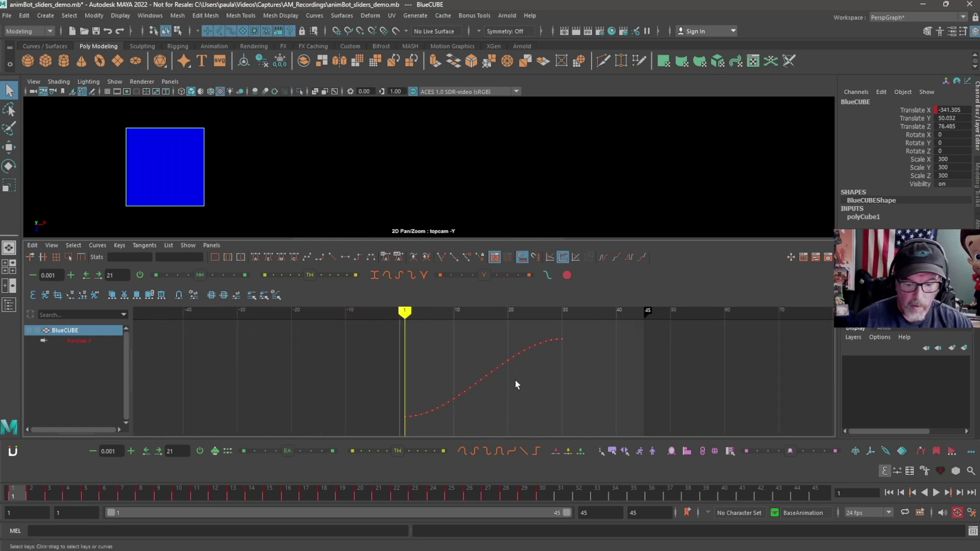
{"action": "right_click", "coordinate": [200, 271]}
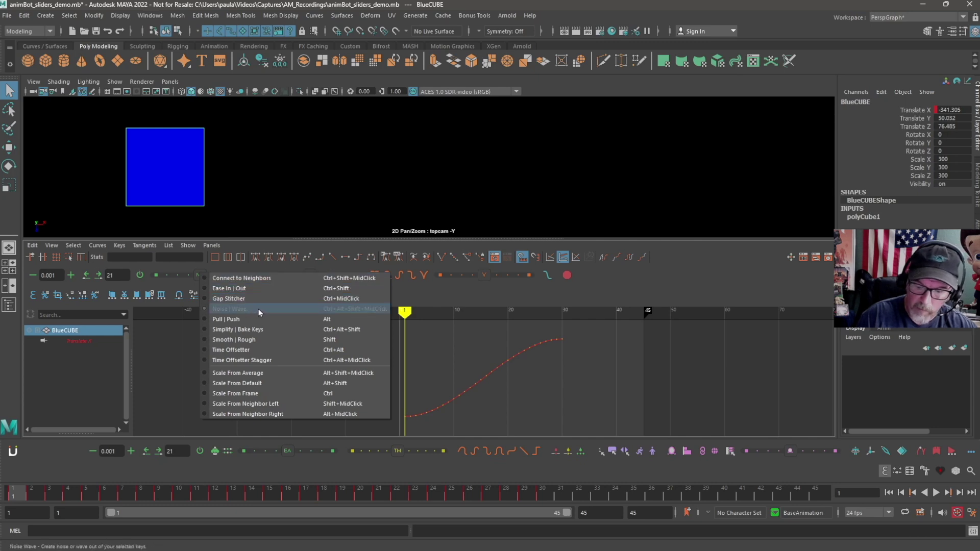
{"action": "left_click", "coordinate": [569, 367]}
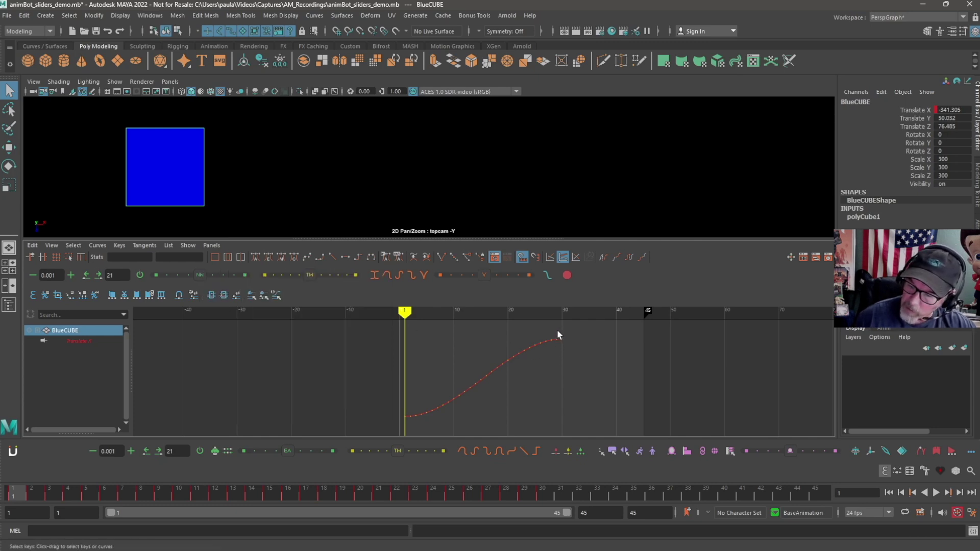
{"action": "left_click_drag", "start_coordinate": [523, 365], "coordinate": [410, 424]}
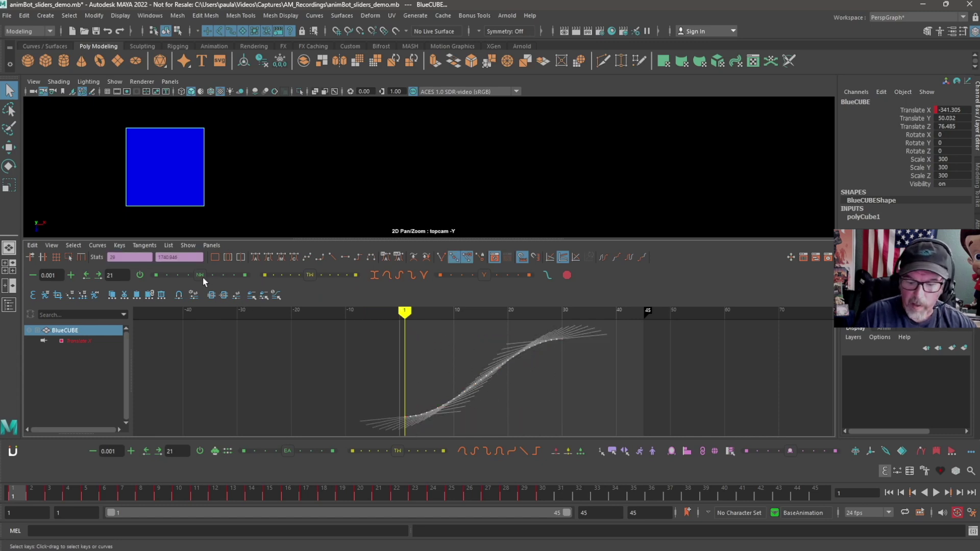
{"action": "left_click_drag", "start_coordinate": [201, 276], "coordinate": [212, 274]}
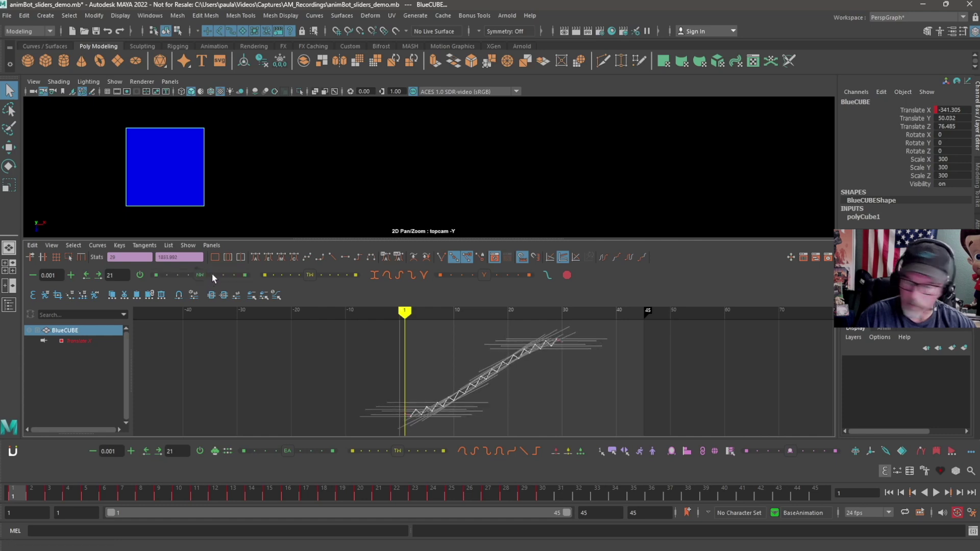
Step: Preview the noisy animation, stopping at frame 12, then clear the key selection
{"action": "left_click", "coordinate": [936, 493]}
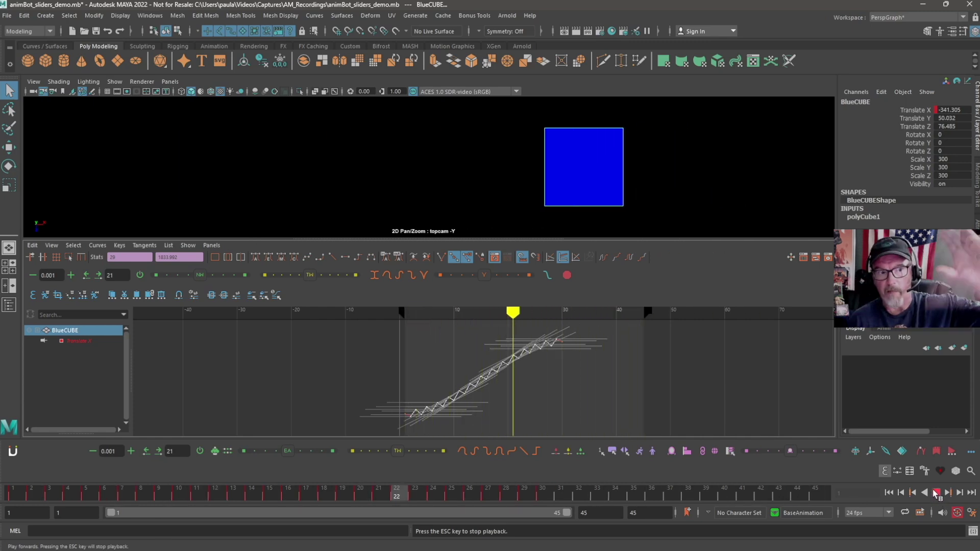
{"action": "left_click", "coordinate": [936, 492]}
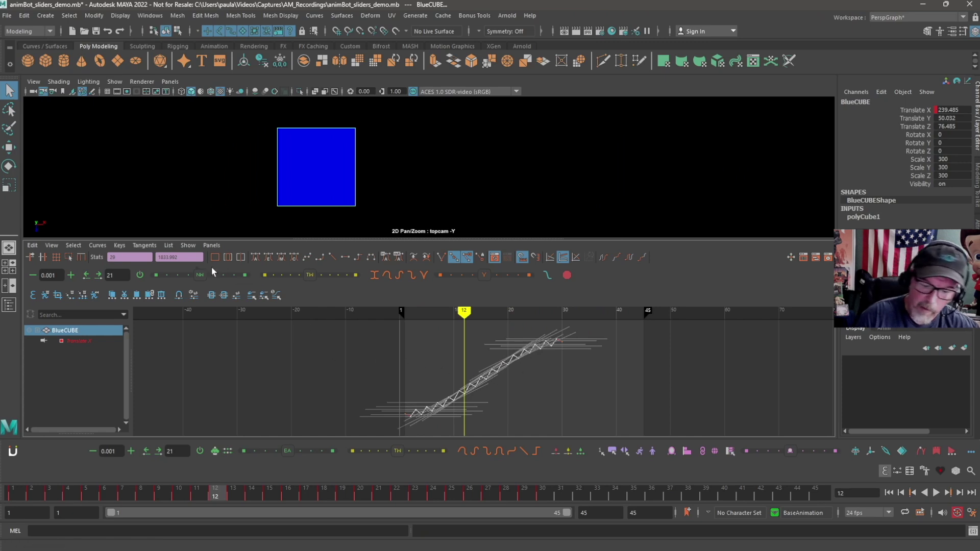
{"action": "left_click", "coordinate": [436, 352]}
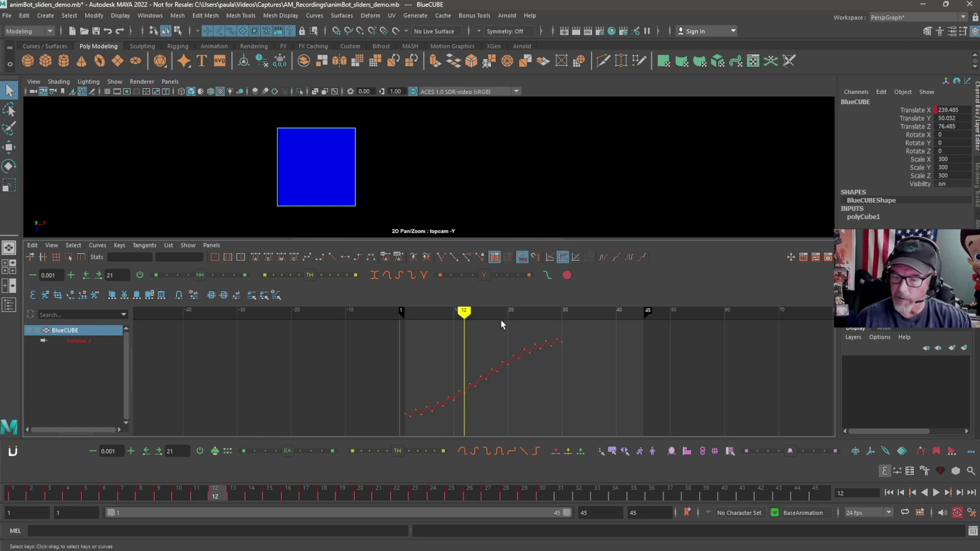
Step: Set AnimBot's tweening tool to Ease In | Out and put the current time at frame 15
{"action": "mouse_move", "coordinate": [464, 313]}
{"action": "left_mouse_down"}
{"action": "mouse_move", "coordinate": [427, 315]}
{"action": "mouse_move", "coordinate": [488, 323]}
{"action": "left_mouse_up"}
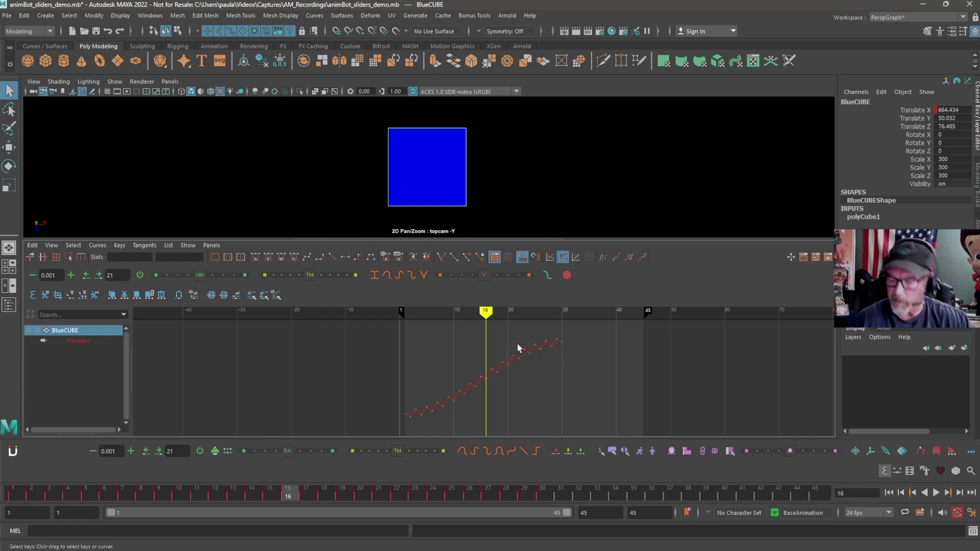
{"action": "left_click", "coordinate": [200, 275]}
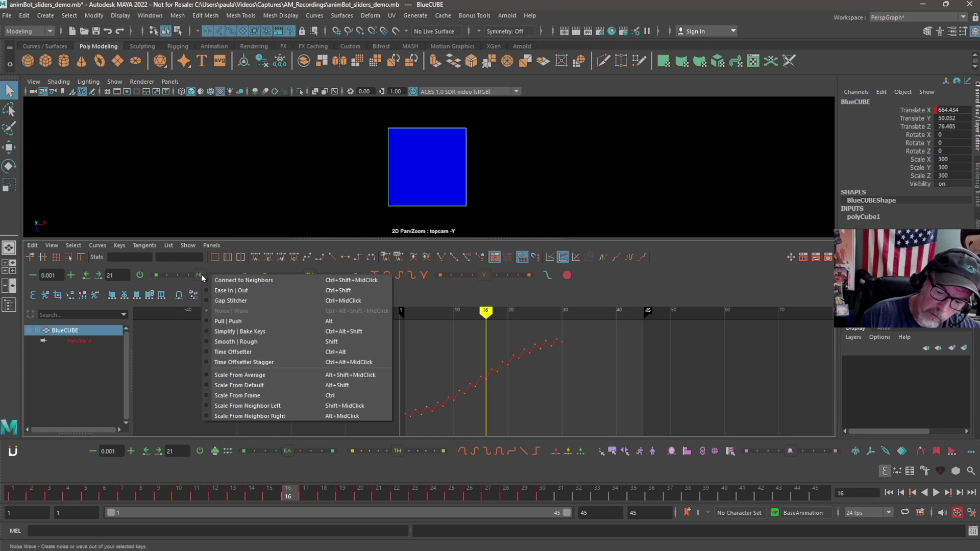
{"action": "left_click", "coordinate": [246, 291]}
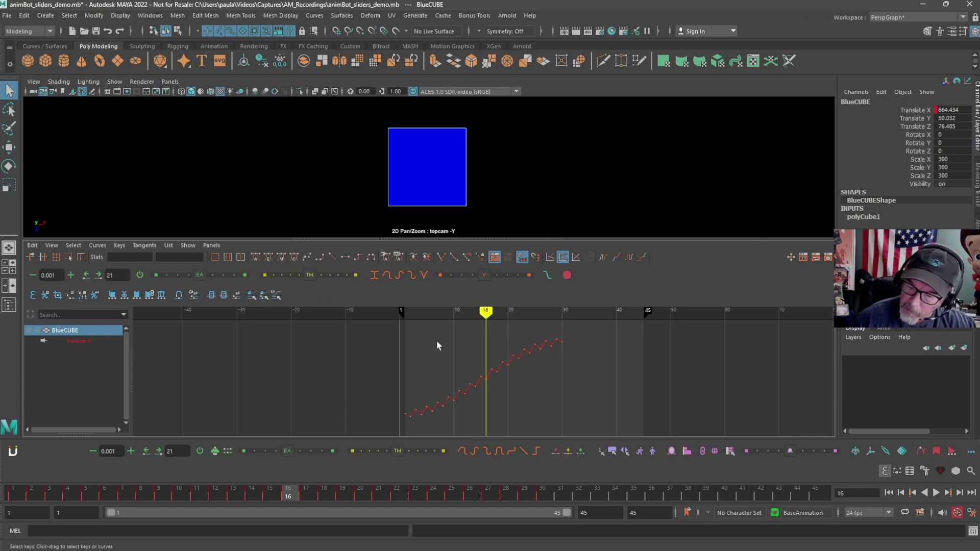
{"action": "left_click_drag", "start_coordinate": [485, 312], "coordinate": [480, 312]}
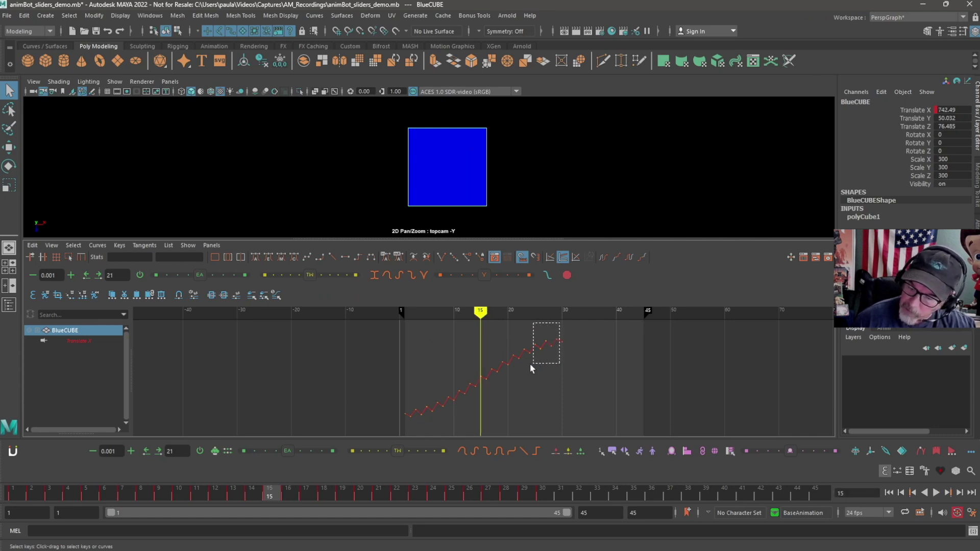
Step: Ease out the translate-X keys from frame 15 to 30 with the EA slider at about 2.34
{"action": "left_click_drag", "start_coordinate": [531, 366], "coordinate": [483, 389]}
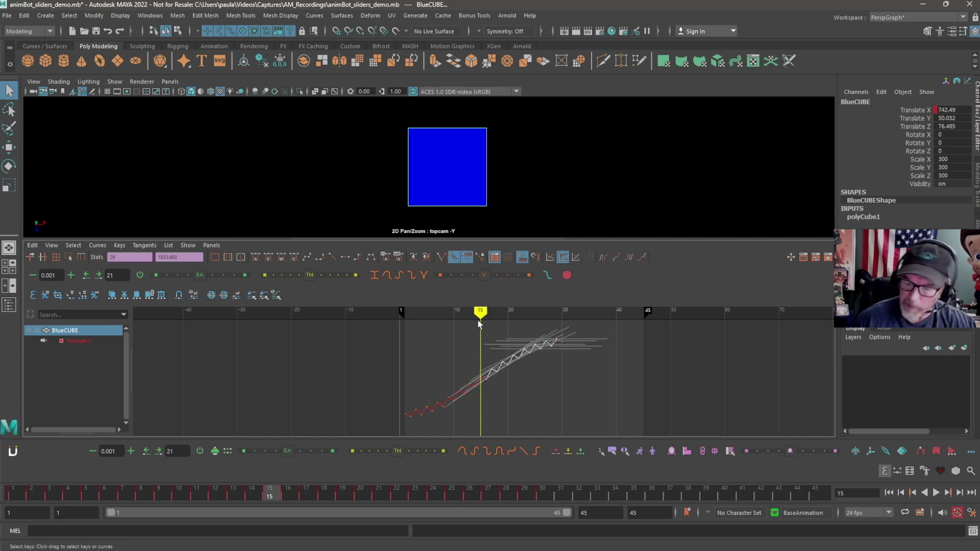
{"action": "left_click_drag", "start_coordinate": [201, 275], "coordinate": [219, 277]}
{"action": "mouse_move", "coordinate": [227, 277]}
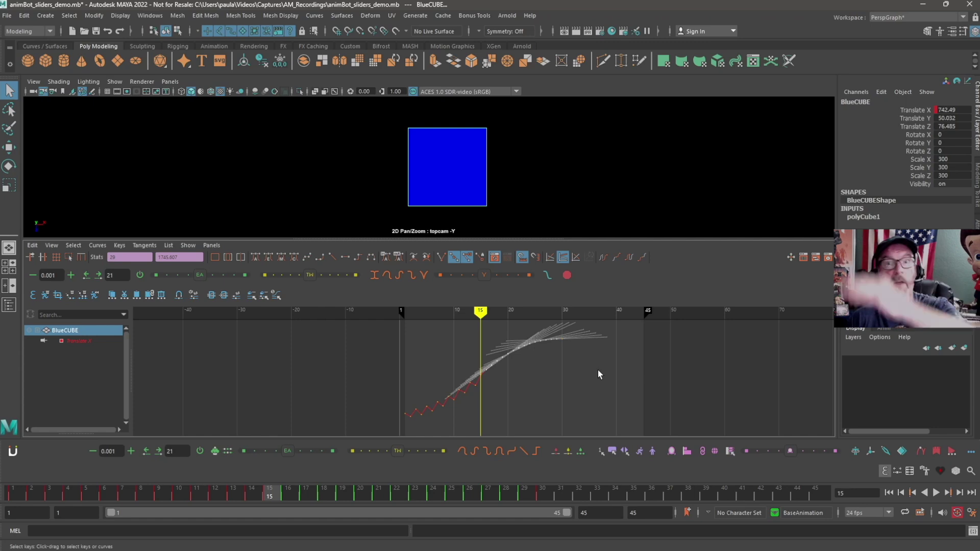
Step: Ease the lower translate-X keys into a smoother curve
{"action": "left_click", "coordinate": [518, 380]}
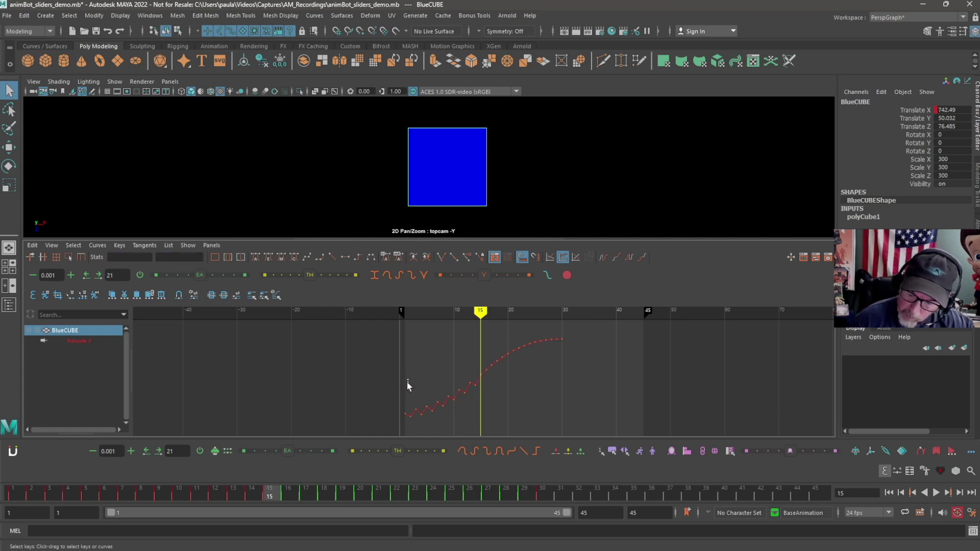
{"action": "left_click_drag", "start_coordinate": [407, 379], "coordinate": [479, 423]}
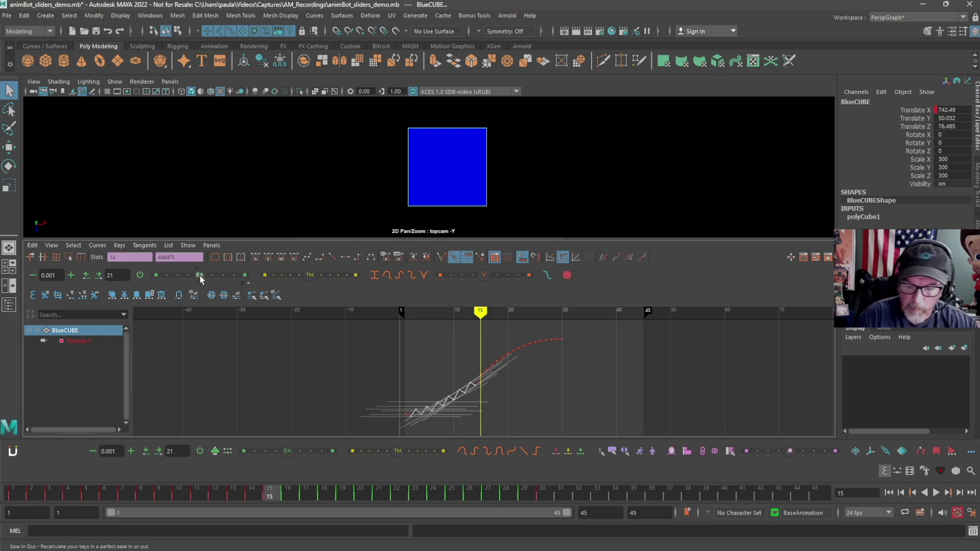
{"action": "left_click_drag", "start_coordinate": [200, 275], "coordinate": [196, 276]}
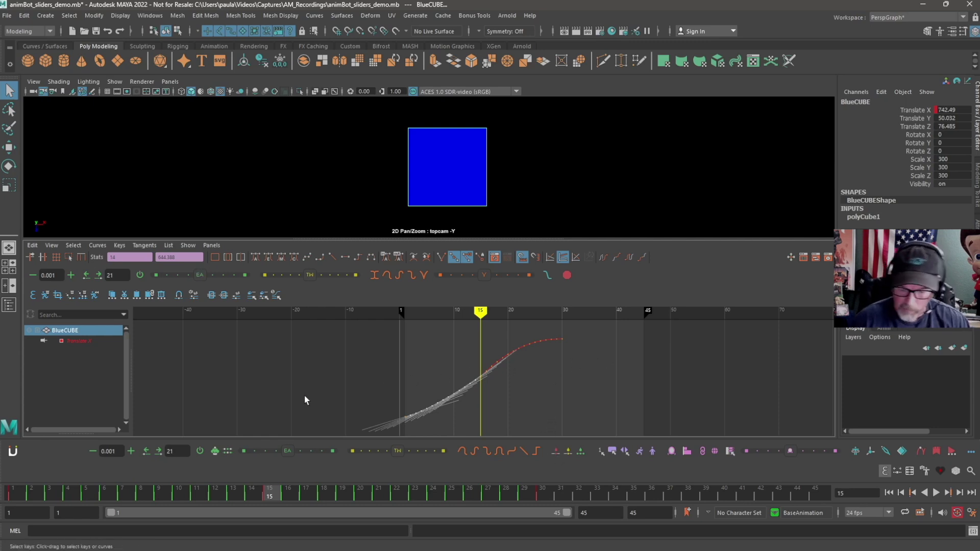
{"action": "left_click_drag", "start_coordinate": [288, 452], "coordinate": [272, 464]}
Step: Ease another key range the other way, then strongly ease the curve's lower half
{"action": "left_click", "coordinate": [516, 330]}
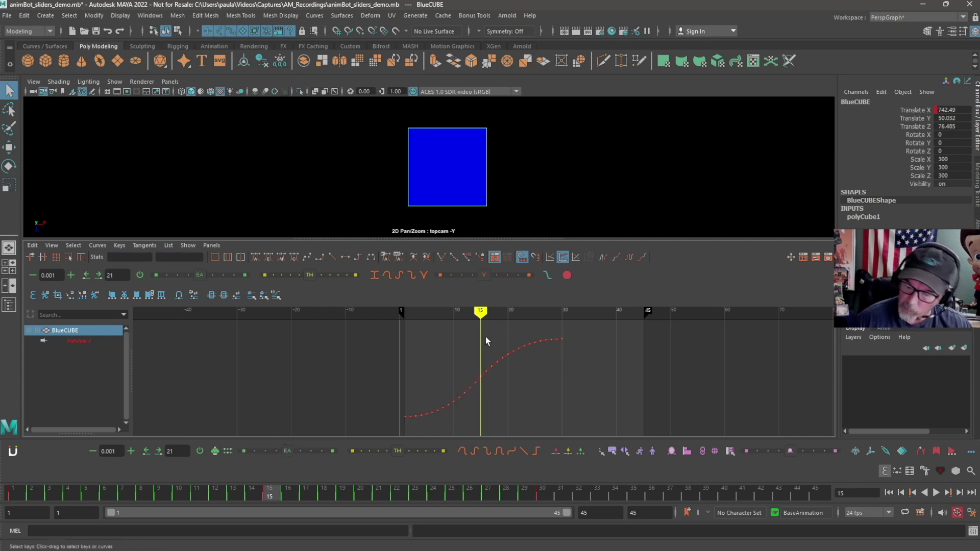
{"action": "left_click_drag", "start_coordinate": [522, 375], "coordinate": [557, 382]}
{"action": "left_click_drag", "start_coordinate": [199, 276], "coordinate": [222, 273]}
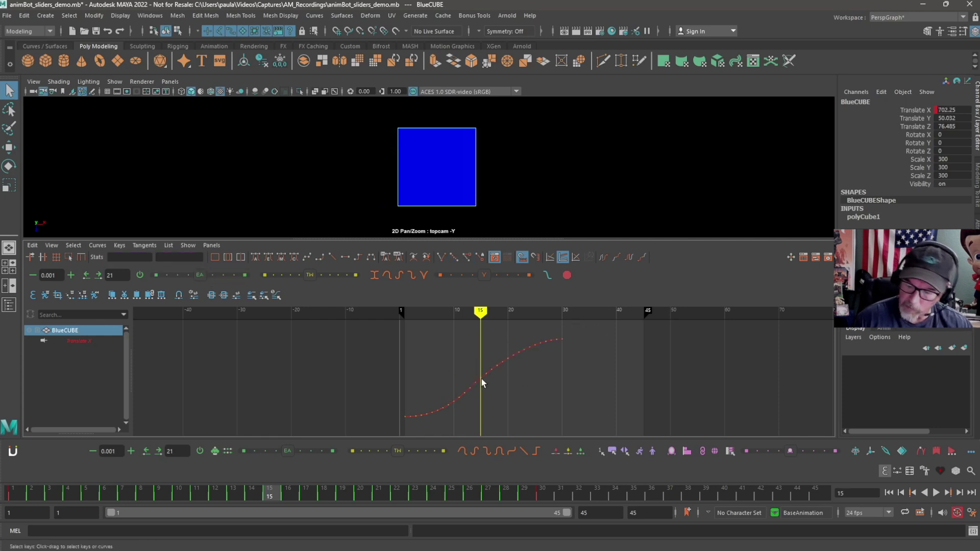
{"action": "left_click_drag", "start_coordinate": [477, 364], "coordinate": [400, 428]}
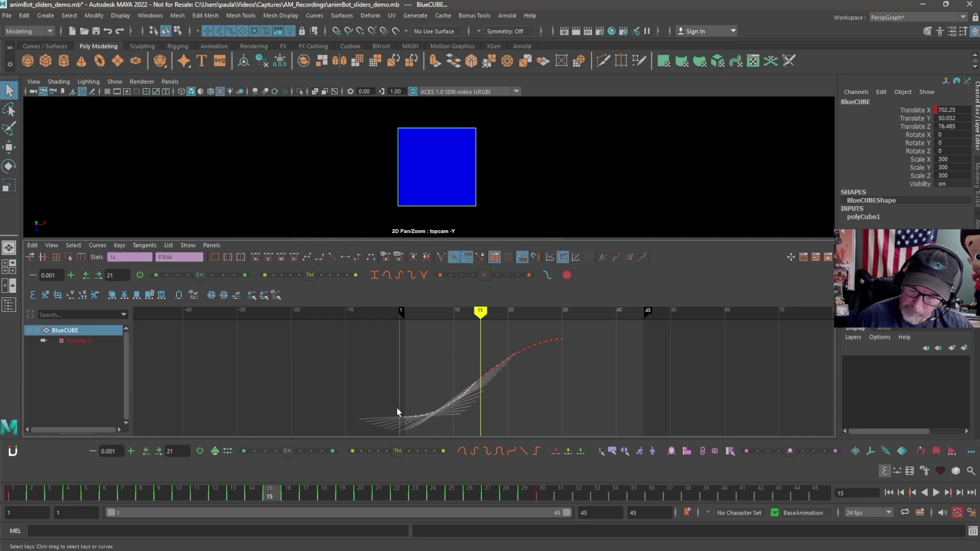
{"action": "left_click_drag", "start_coordinate": [186, 274], "coordinate": [194, 264]}
Step: Play back and stop at frame 34, then set the key tool to Noise | Wave
{"action": "left_click", "coordinate": [936, 491]}
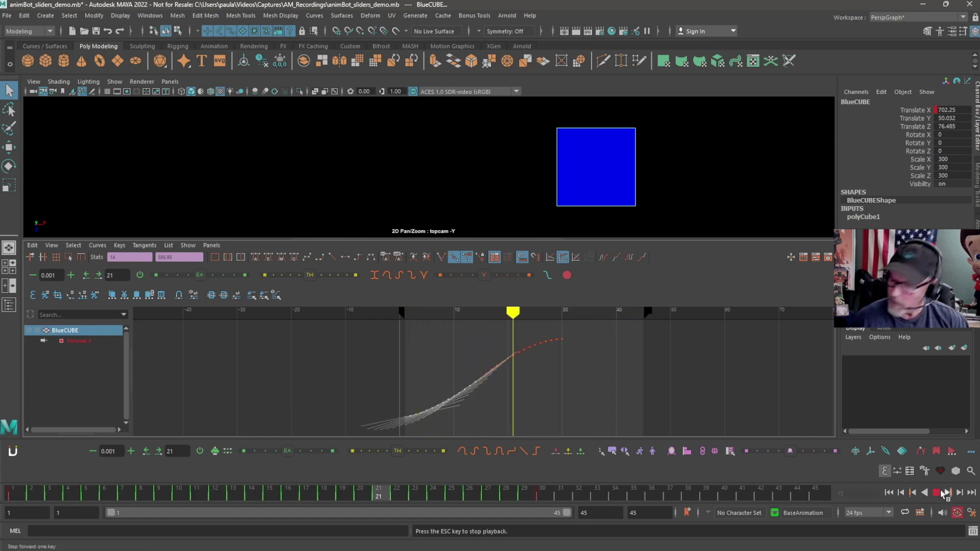
{"action": "left_click", "coordinate": [937, 492]}
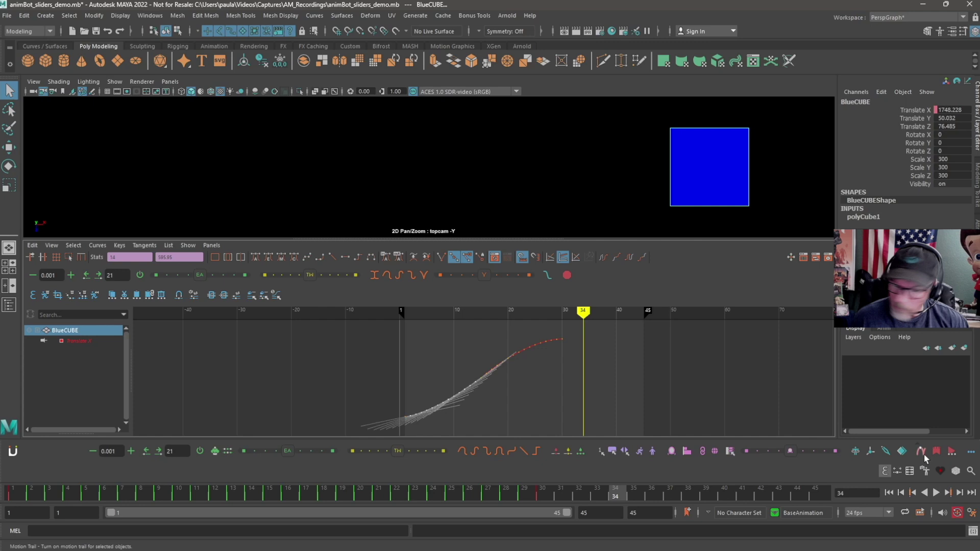
{"action": "left_click", "coordinate": [201, 274]}
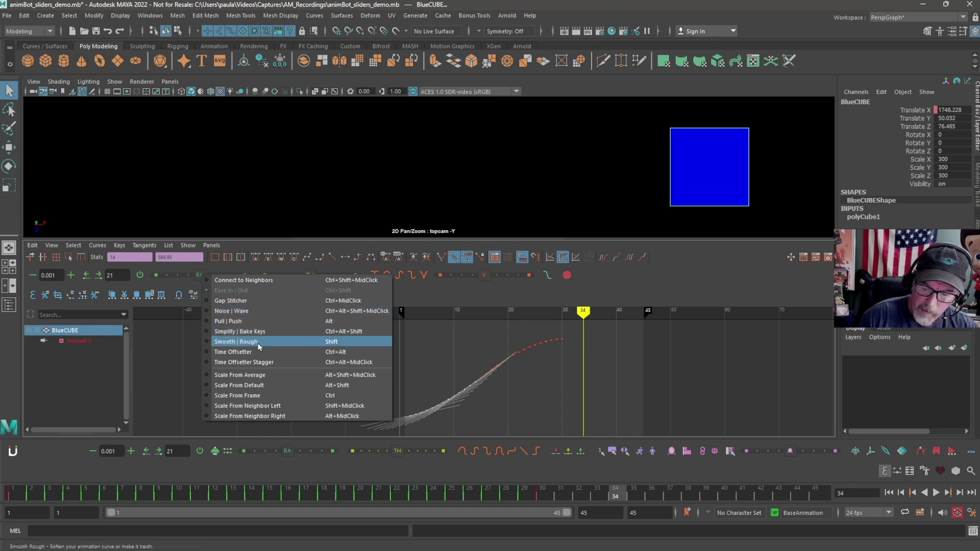
{"action": "left_click", "coordinate": [251, 313]}
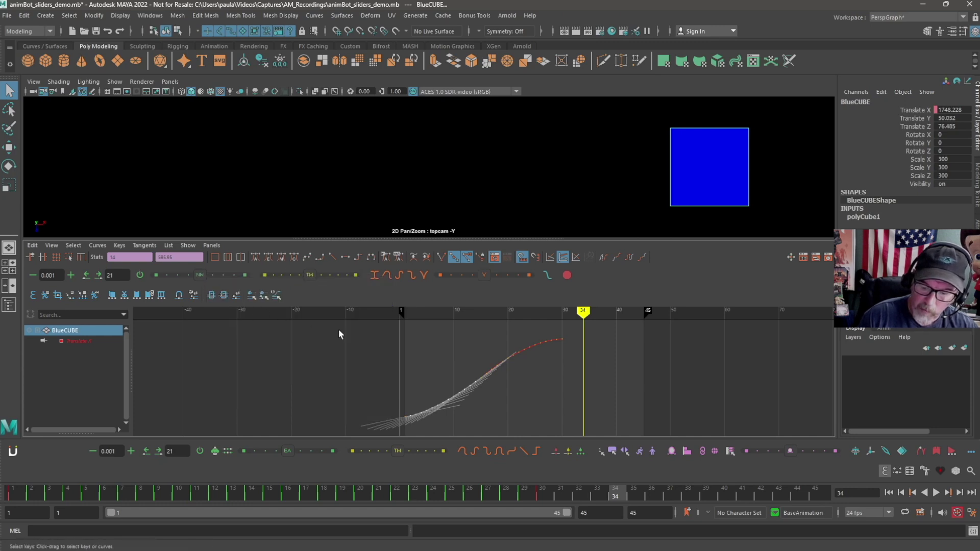
Step: Add noise to all Translate X keys with the NW slider at 4.48
{"action": "left_click", "coordinate": [526, 328]}
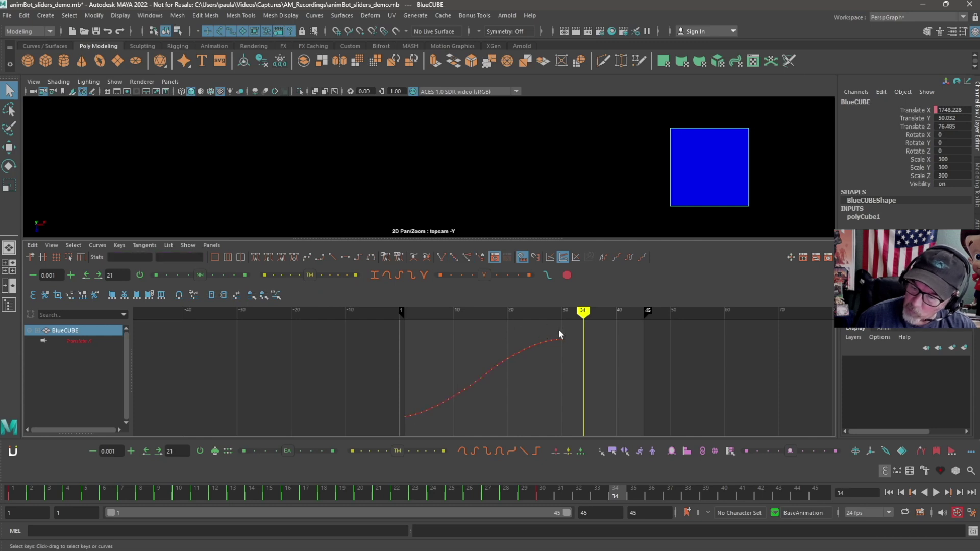
{"action": "left_click_drag", "start_coordinate": [559, 330], "coordinate": [409, 422]}
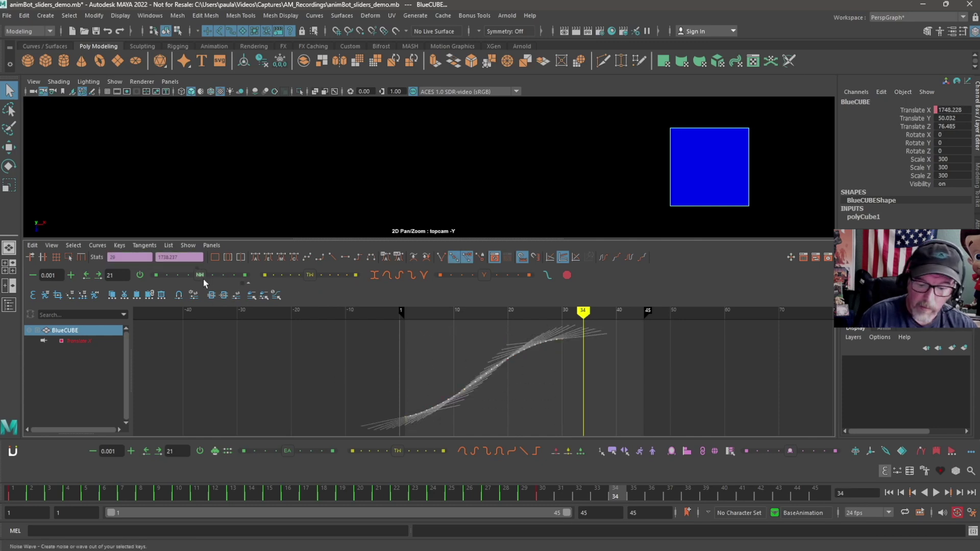
{"action": "left_click_drag", "start_coordinate": [202, 276], "coordinate": [209, 274]}
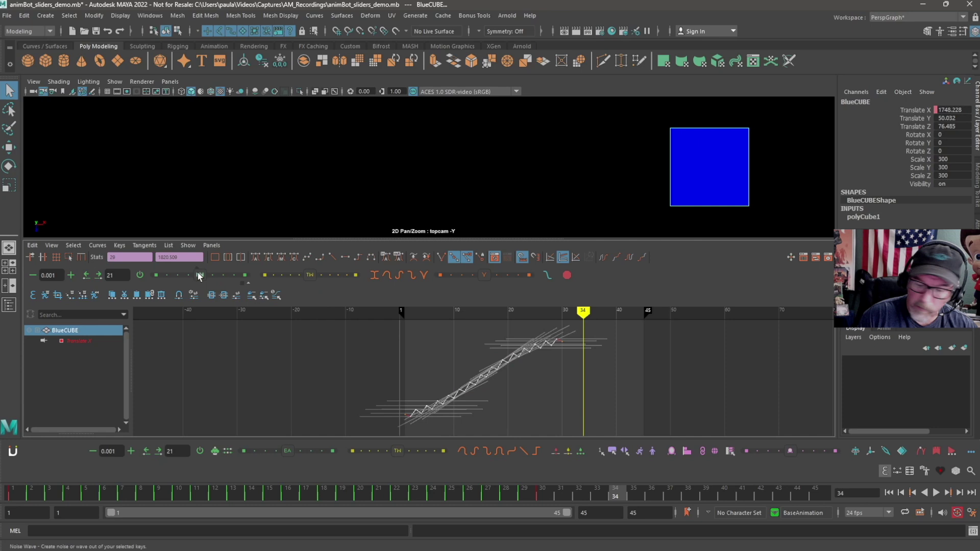
Step: Switch to Smooth | Rough and smooth the noisy curve to about 58.48
{"action": "left_click", "coordinate": [201, 274]}
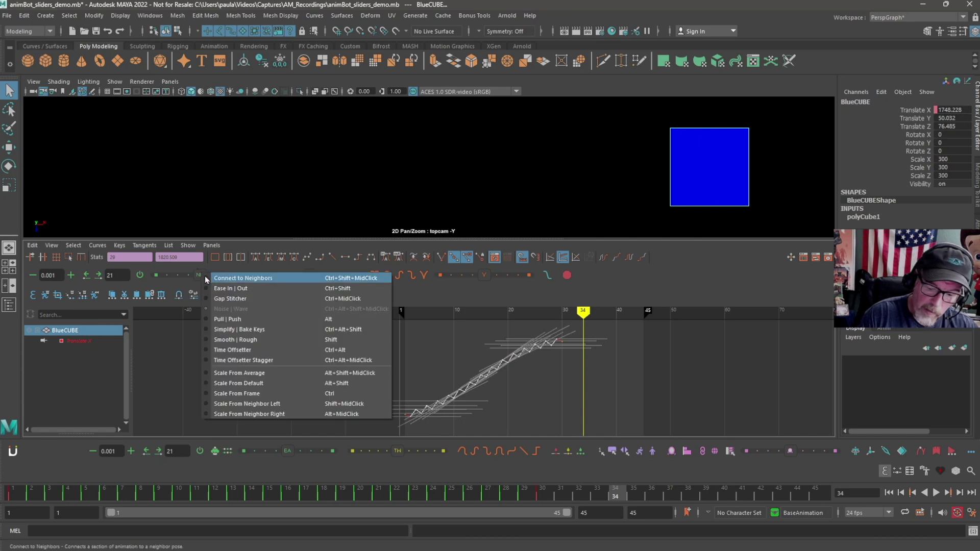
{"action": "left_click", "coordinate": [242, 340]}
{"action": "left_click", "coordinate": [591, 328]}
{"action": "left_click_drag", "start_coordinate": [590, 328], "coordinate": [557, 378]}
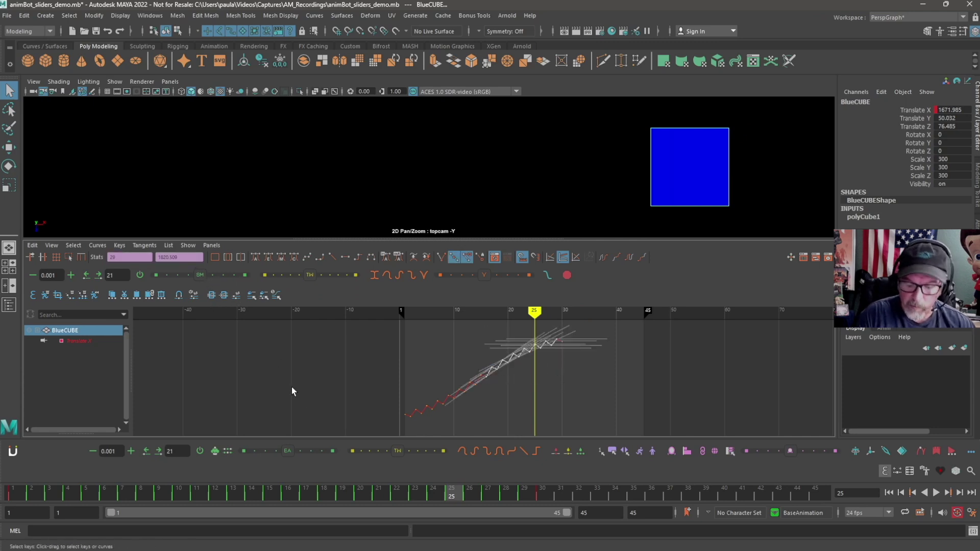
{"action": "left_click_drag", "start_coordinate": [200, 276], "coordinate": [159, 298]}
{"action": "mouse_move", "coordinate": [534, 309]}
{"action": "left_mouse_down"}
{"action": "mouse_move", "coordinate": [479, 316]}
{"action": "mouse_move", "coordinate": [492, 326]}
{"action": "mouse_move", "coordinate": [538, 320]}
{"action": "mouse_move", "coordinate": [529, 311]}
{"action": "left_mouse_up"}
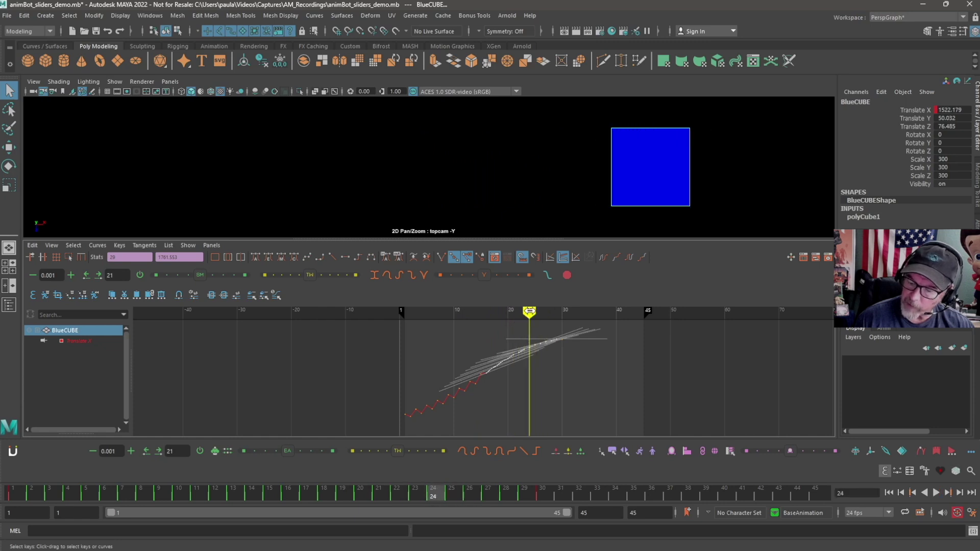
{"action": "mouse_move", "coordinate": [200, 276]}
{"action": "left_mouse_down"}
{"action": "mouse_move", "coordinate": [191, 279]}
{"action": "mouse_move", "coordinate": [235, 280]}
{"action": "mouse_move", "coordinate": [174, 286]}
{"action": "mouse_move", "coordinate": [217, 280]}
{"action": "left_mouse_up"}
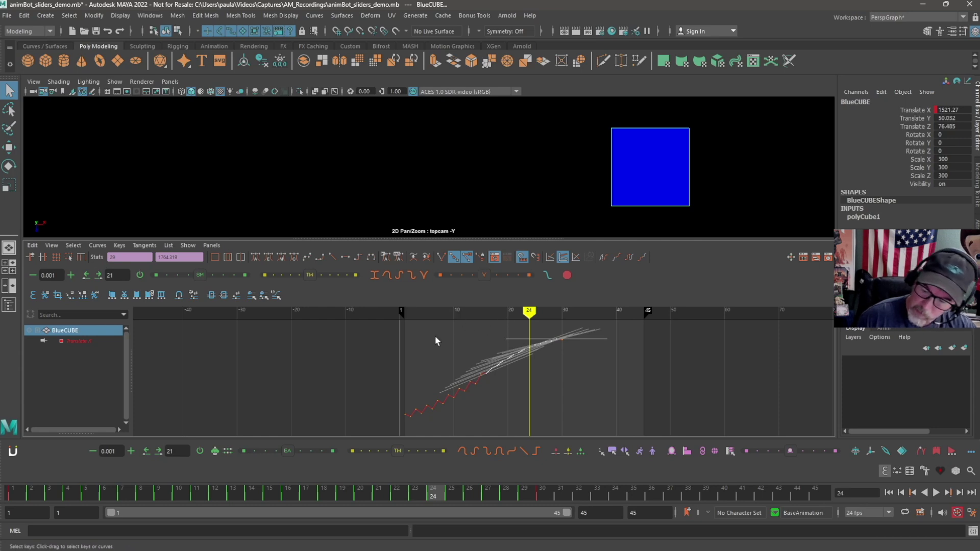
Step: Switch the key tool to Ease In | Out, select all Translate X keys and adjust curve options
{"action": "left_click", "coordinate": [199, 275]}
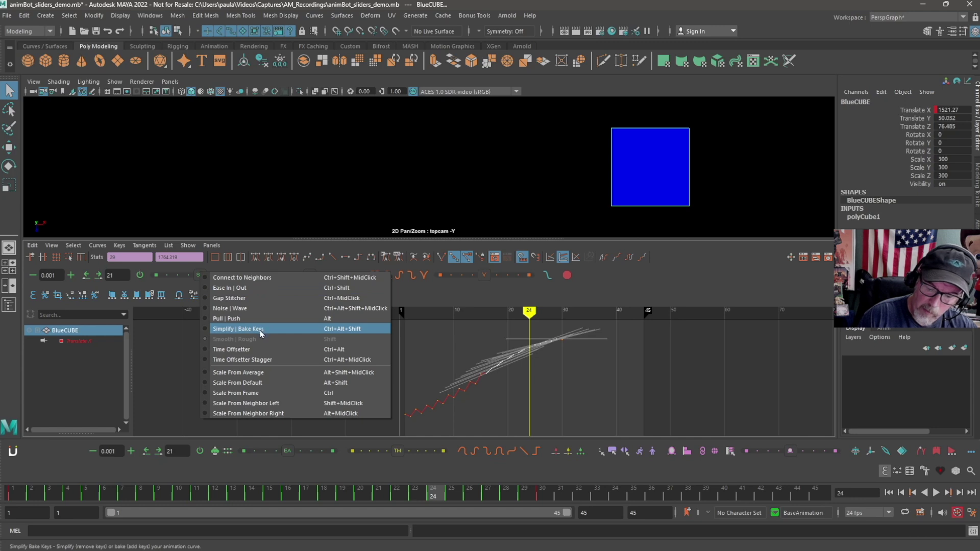
{"action": "left_click", "coordinate": [261, 287]}
{"action": "left_click", "coordinate": [603, 359]}
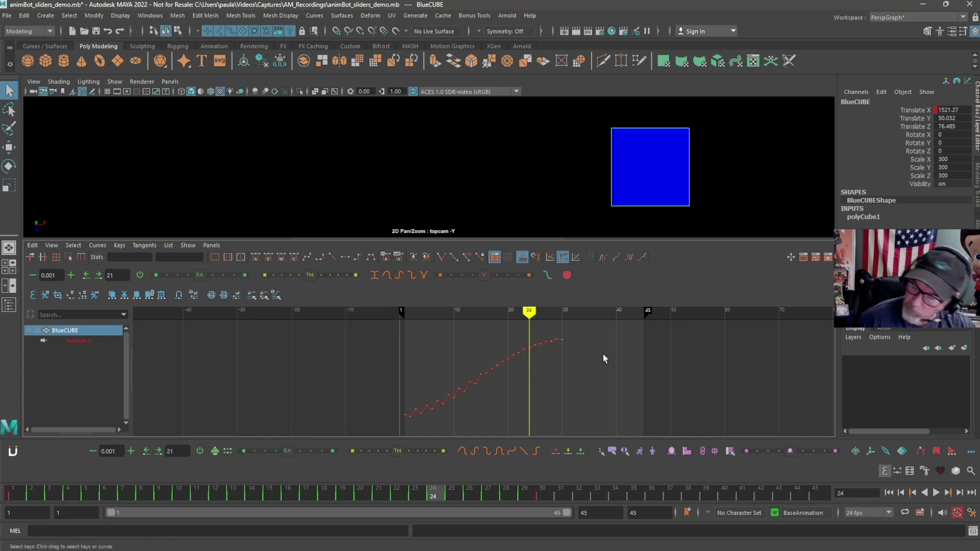
{"action": "left_click_drag", "start_coordinate": [590, 330], "coordinate": [387, 427]}
{"action": "right_click", "coordinate": [557, 365]}
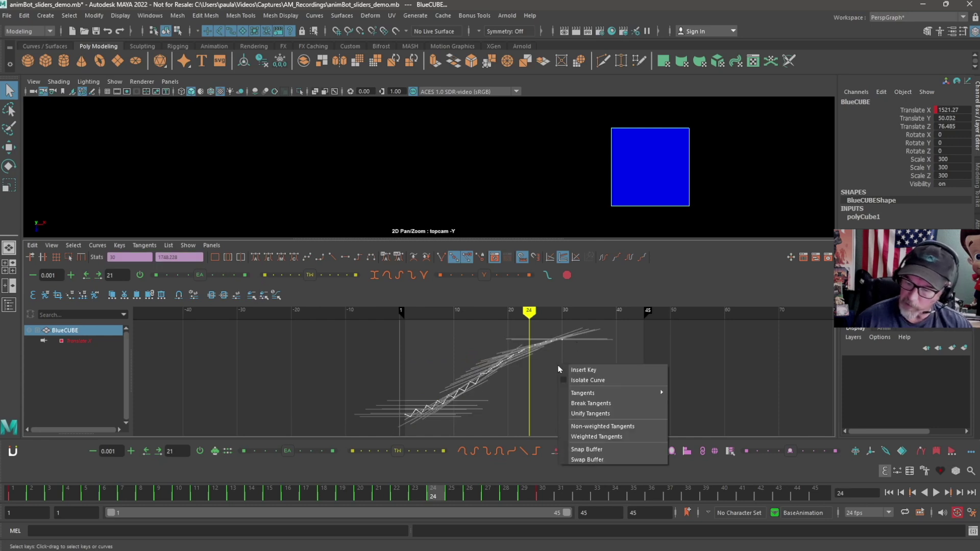
{"action": "left_click", "coordinate": [595, 461]}
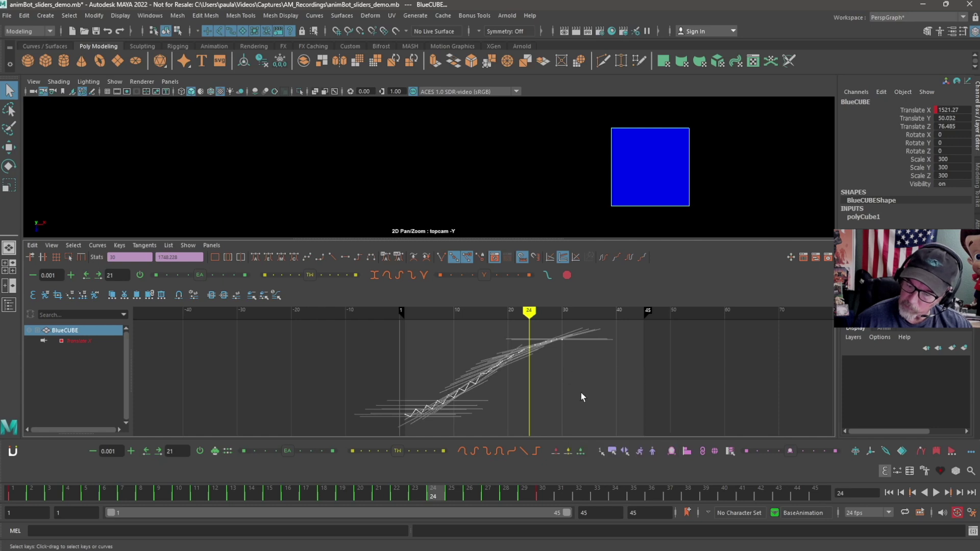
{"action": "right_click", "coordinate": [561, 364]}
{"action": "left_click", "coordinate": [587, 456]}
Step: Ease the Translate X curve in and out, settling at -8.65, then play it forward
{"action": "left_click", "coordinate": [540, 380]}
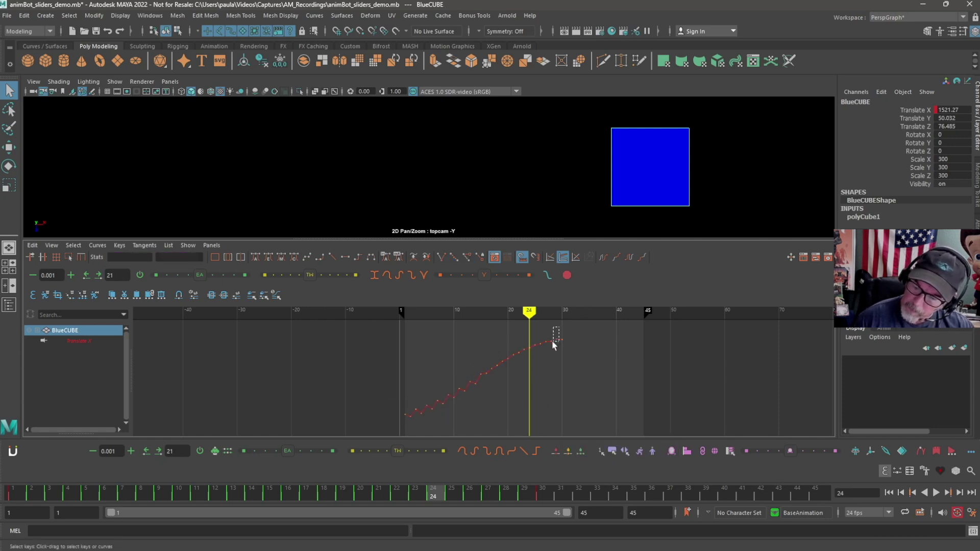
{"action": "left_click_drag", "start_coordinate": [559, 327], "coordinate": [485, 382]}
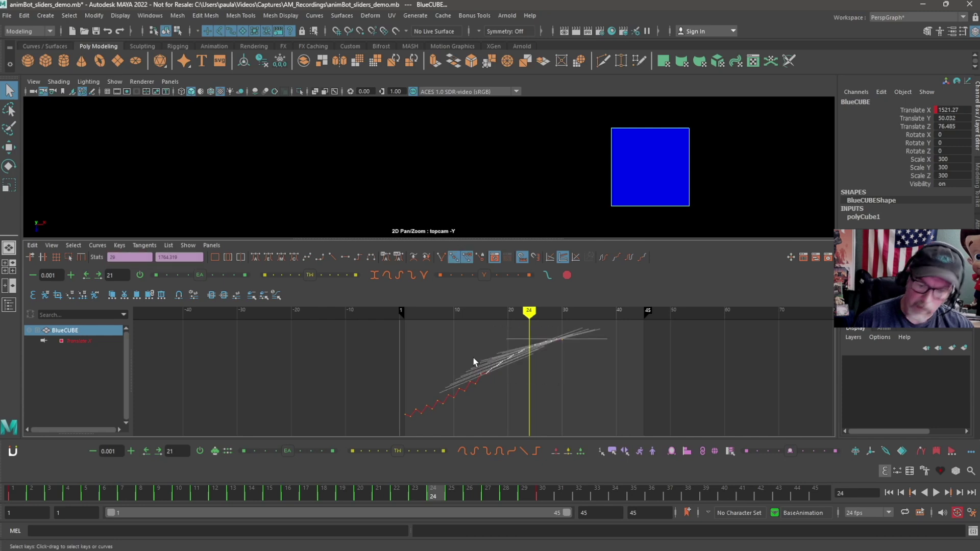
{"action": "left_click_drag", "start_coordinate": [204, 275], "coordinate": [216, 272]}
{"action": "left_click", "coordinate": [494, 369]}
{"action": "left_click_drag", "start_coordinate": [478, 374], "coordinate": [408, 422]}
{"action": "mouse_move", "coordinate": [201, 276]}
{"action": "left_mouse_down"}
{"action": "mouse_move", "coordinate": [180, 280]}
{"action": "mouse_move", "coordinate": [199, 269]}
{"action": "left_mouse_up"}
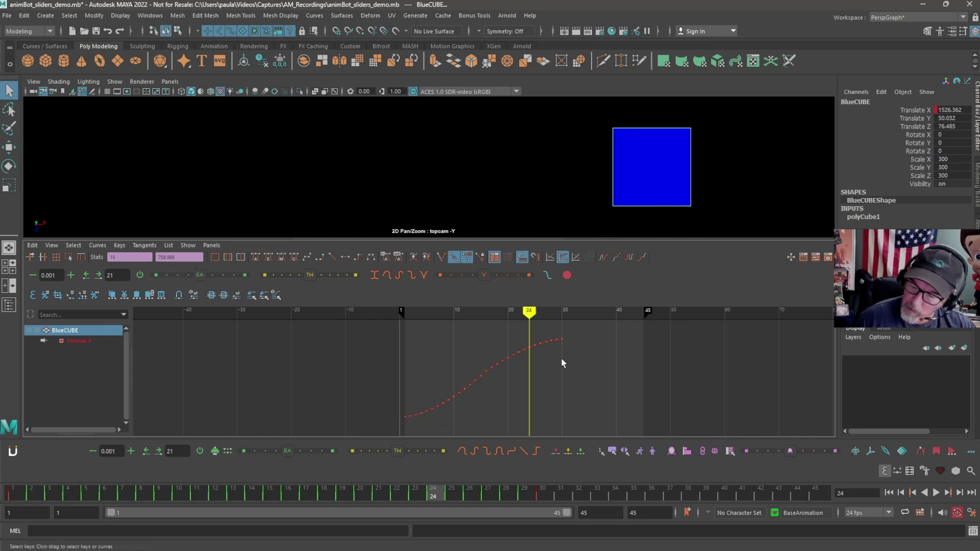
{"action": "left_click", "coordinate": [561, 358]}
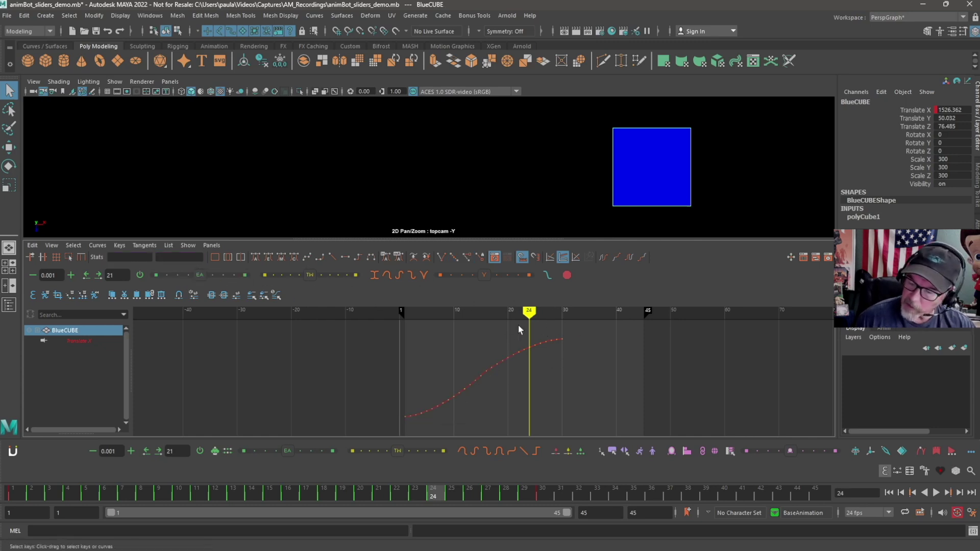
{"action": "left_click", "coordinate": [936, 492]}
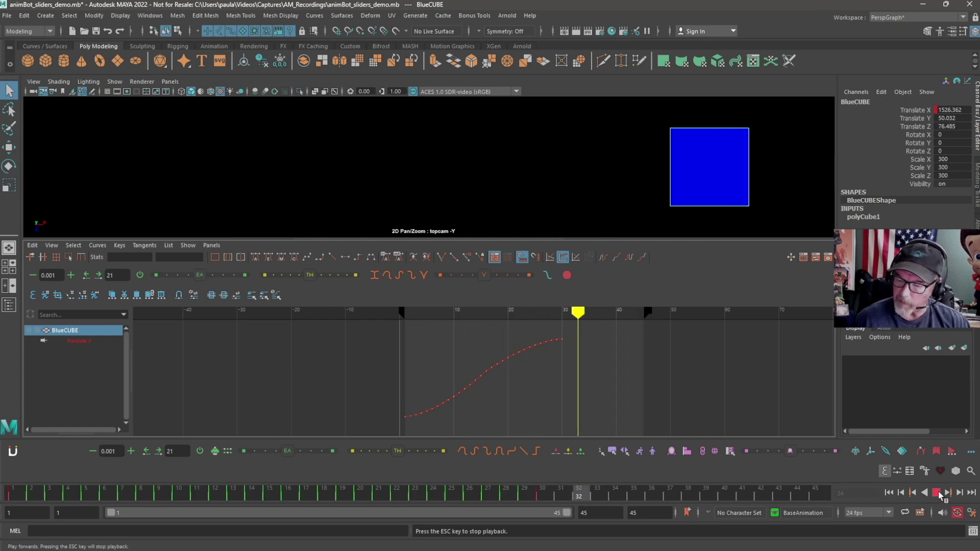
Step: Stop playback at frame 11 and select all Translate X keys
{"action": "left_click", "coordinate": [937, 493]}
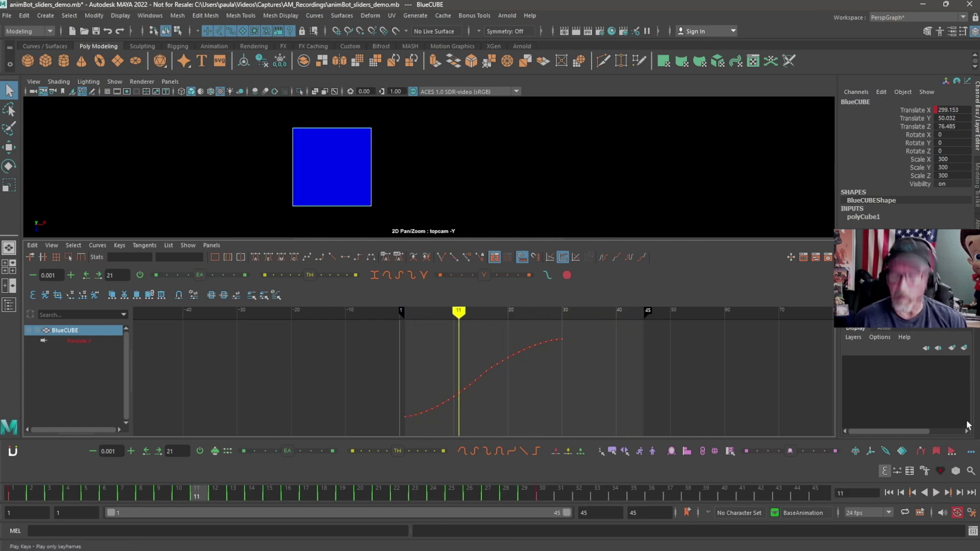
{"action": "left_click_drag", "start_coordinate": [578, 327], "coordinate": [374, 432]}
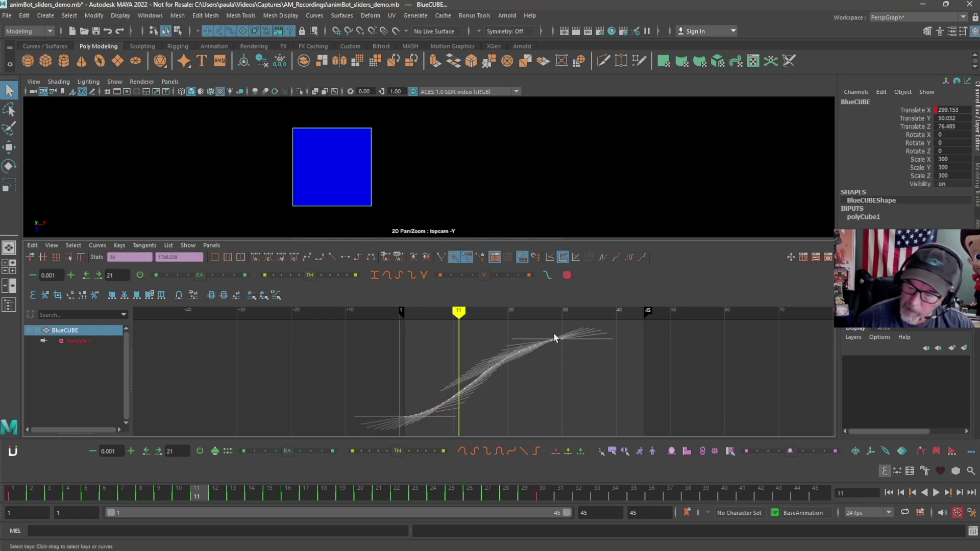
{"action": "left_click", "coordinate": [569, 380]}
{"action": "left_click_drag", "start_coordinate": [557, 333], "coordinate": [407, 424]}
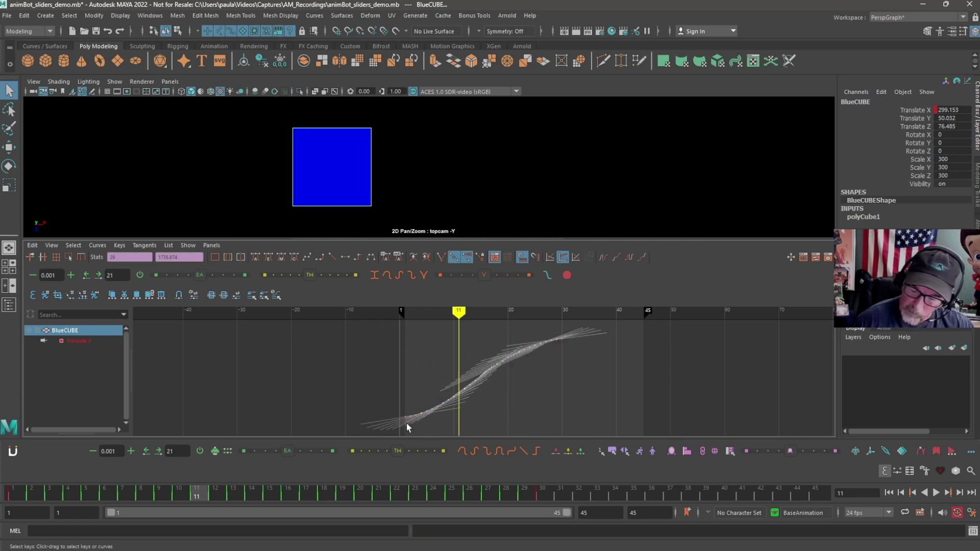
Step: Simplify the curve's keys with Simplify | Bake Keys, dragged to about -48.18
{"action": "left_click", "coordinate": [200, 275]}
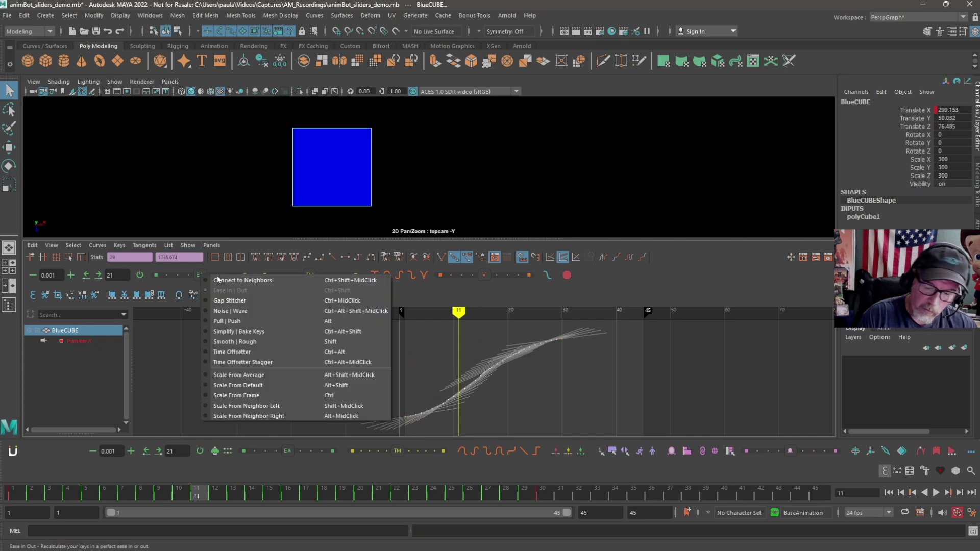
{"action": "left_click", "coordinate": [249, 332]}
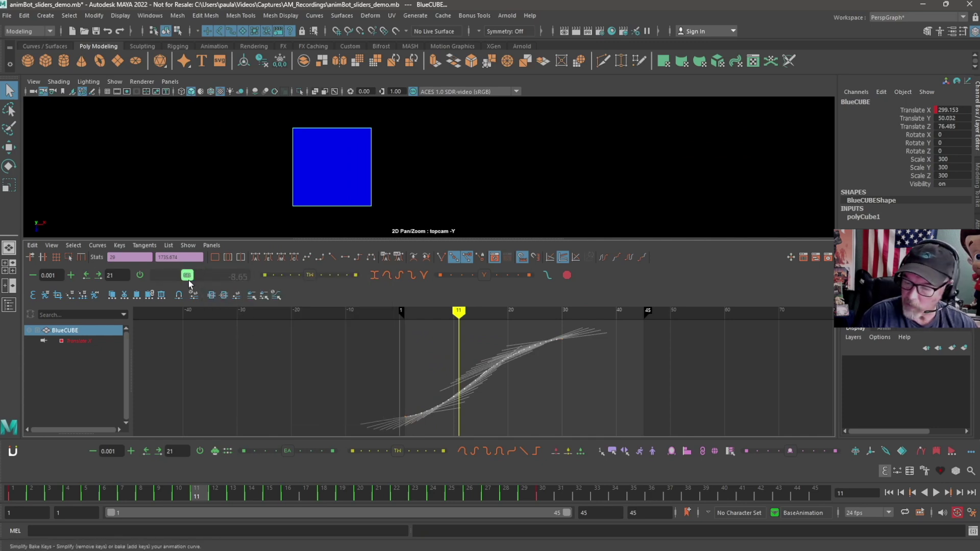
{"action": "left_click_drag", "start_coordinate": [188, 280], "coordinate": [171, 284]}
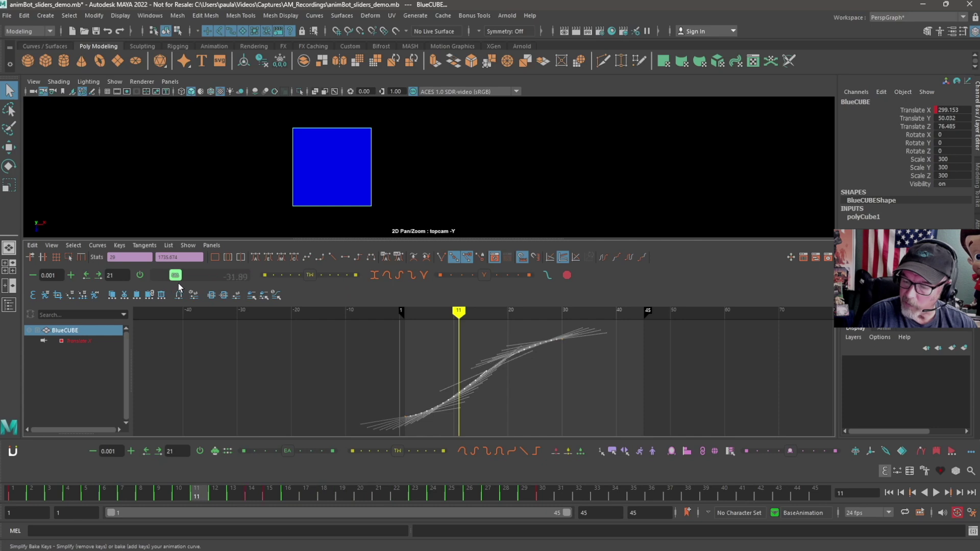
{"action": "mouse_move", "coordinate": [179, 284]}
{"action": "left_mouse_down"}
{"action": "mouse_move", "coordinate": [189, 283]}
{"action": "mouse_move", "coordinate": [167, 289]}
{"action": "mouse_move", "coordinate": [176, 289]}
{"action": "left_mouse_up"}
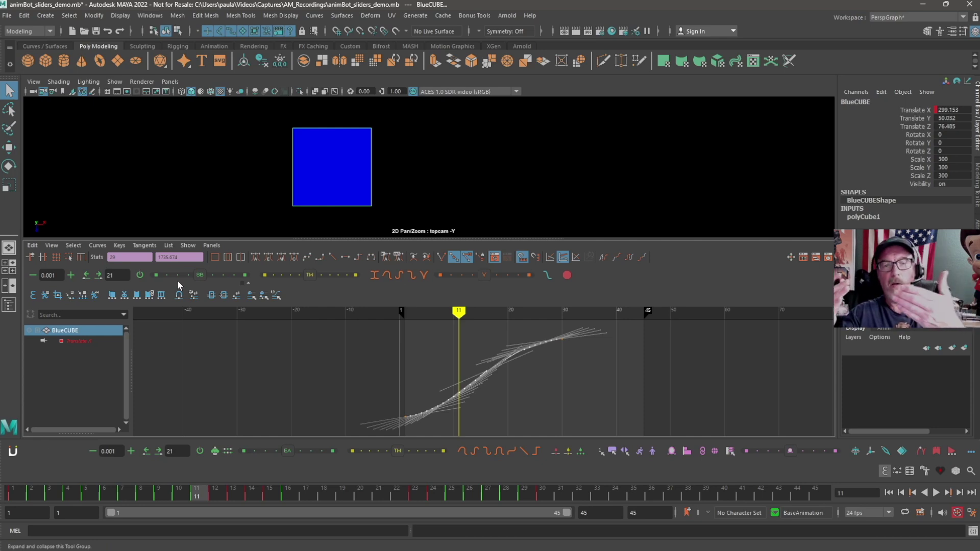